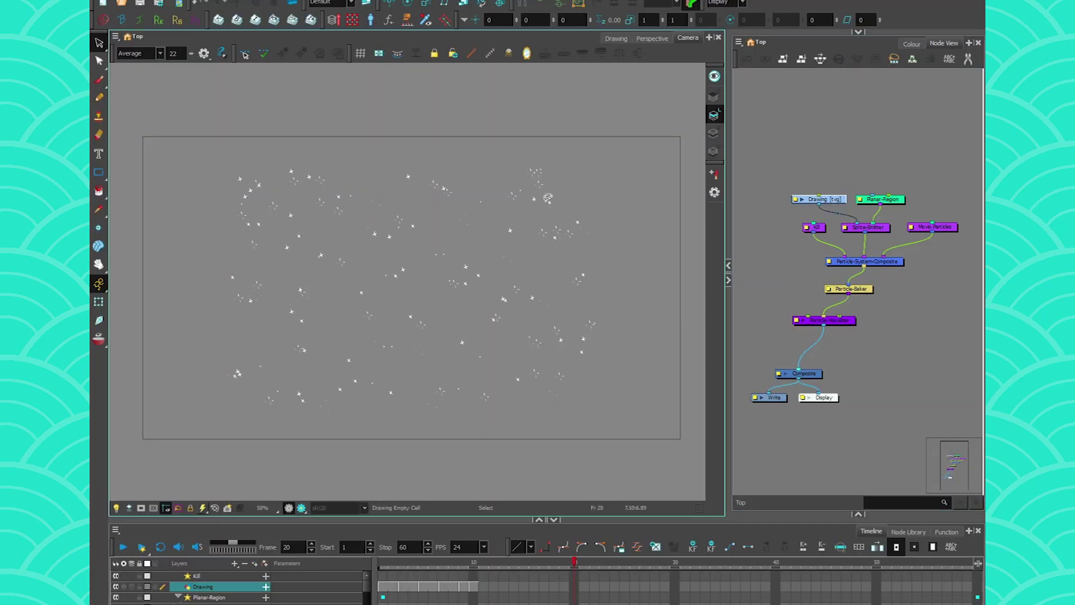
Open the Sprite-Emitter node's Layer Properties and find its Use Drawing Colour colouring strategy
scroll(548, 197, up, 5)
scroll(379, 248, down, 4)
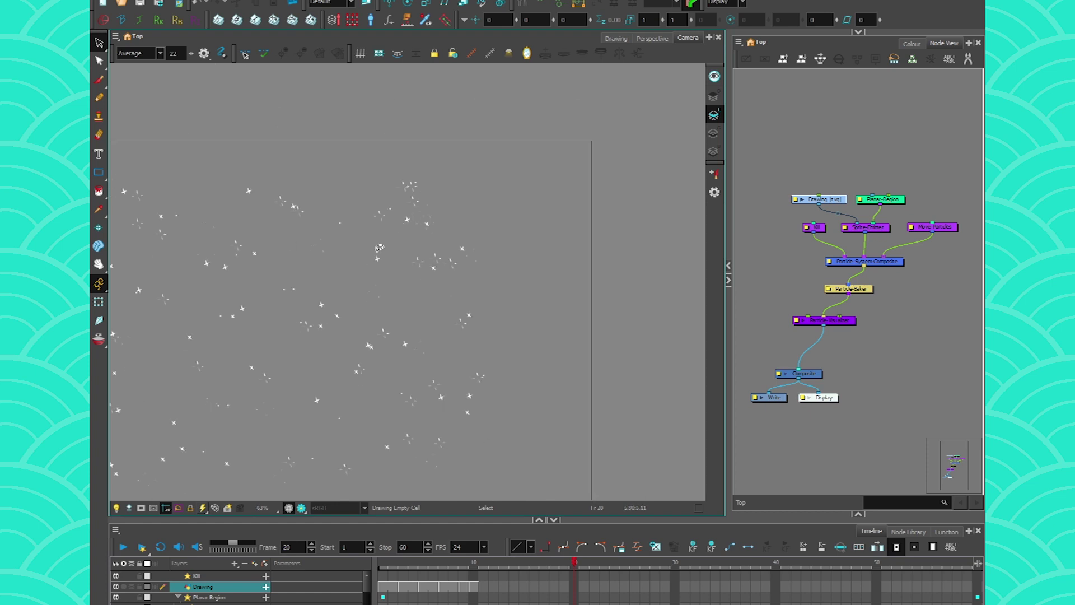
scroll(331, 258, up, 2)
click(863, 233)
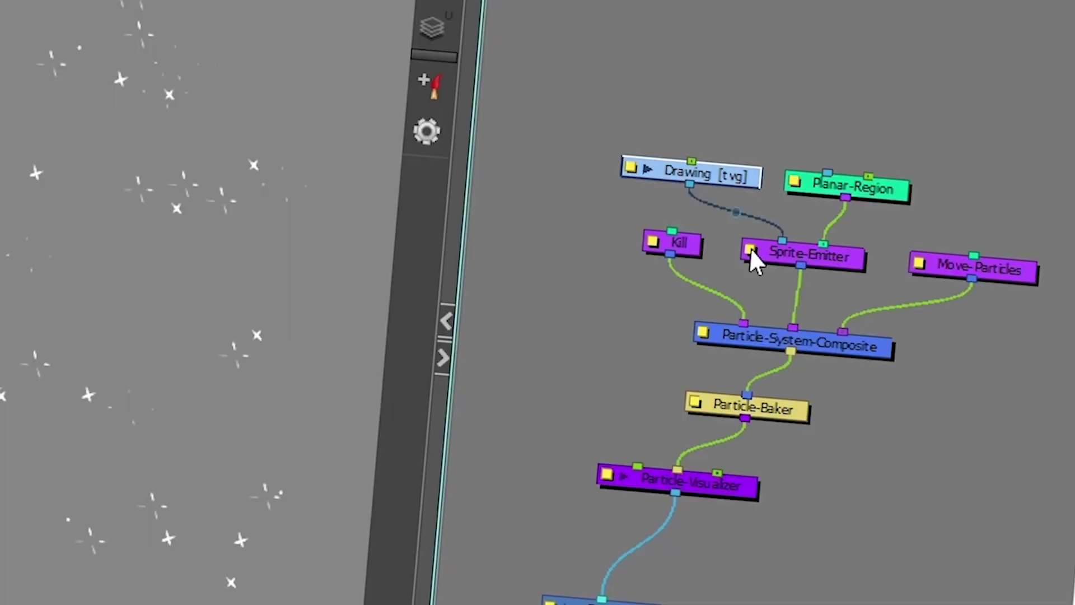
click(750, 247)
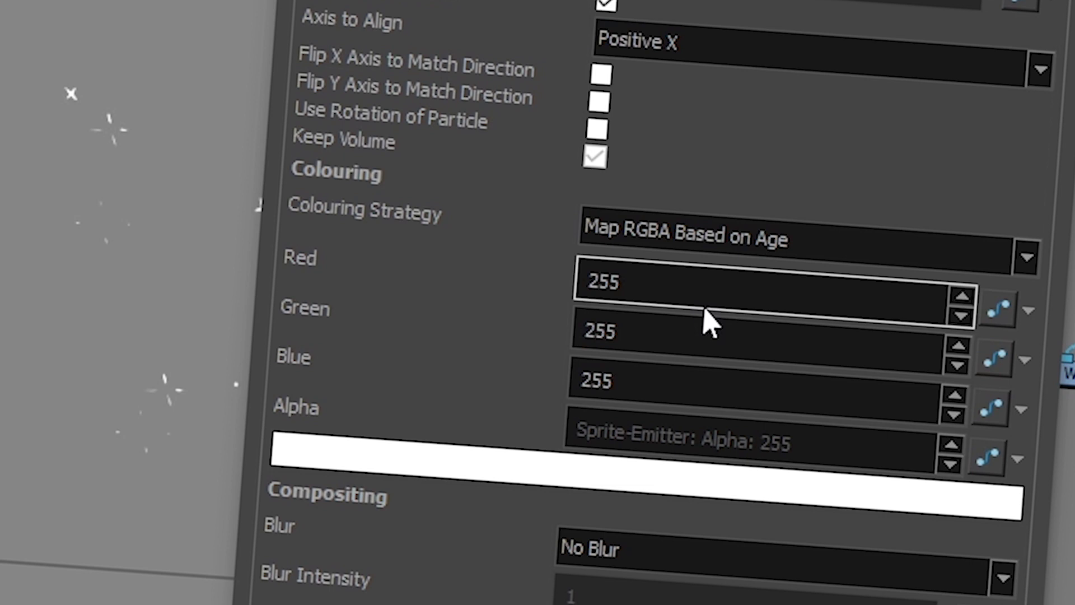
scroll(616, 250, down, 1)
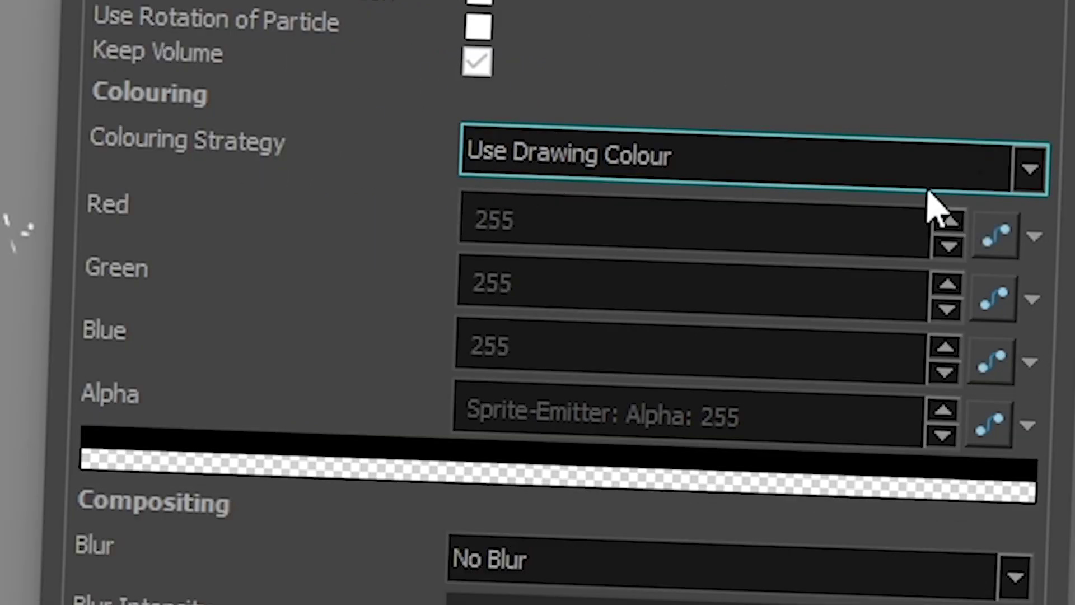
click(941, 173)
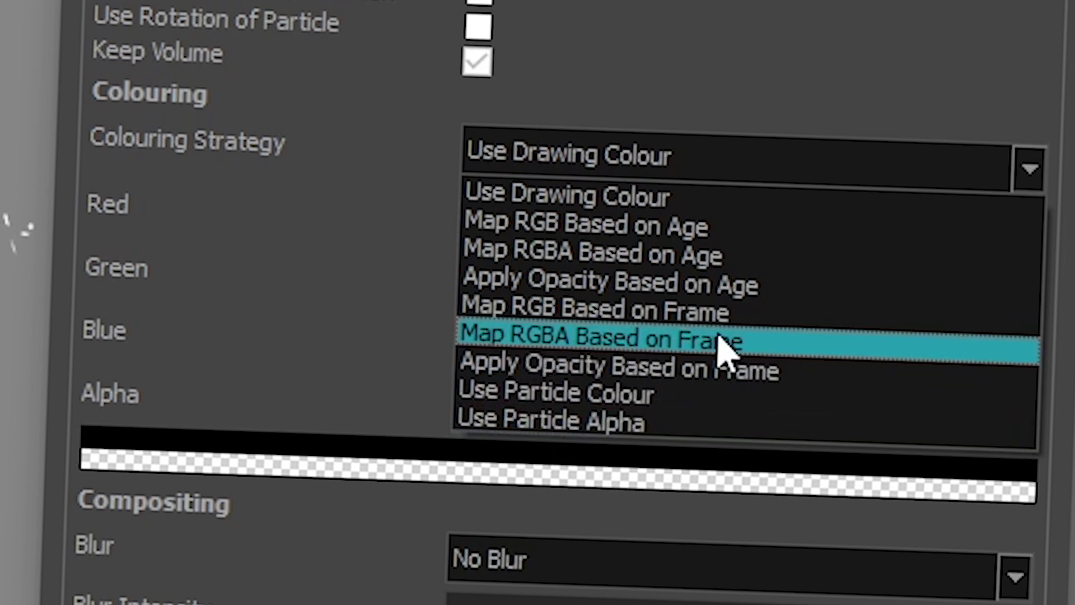
Choose Map RGBA Based on Frame as the Sprite-Emitter's Colouring Strategy
click(784, 348)
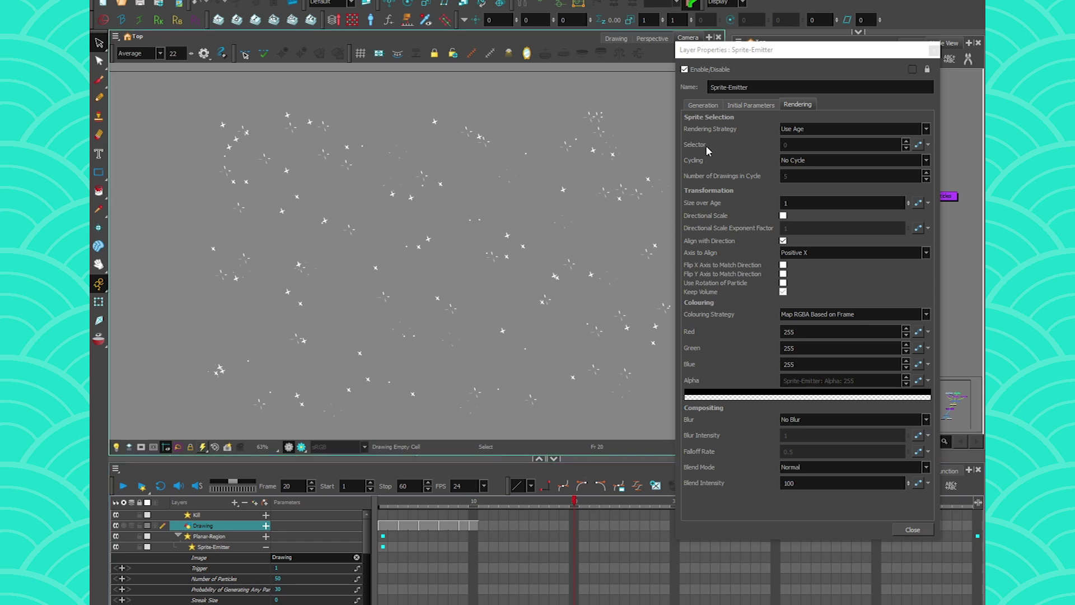
Expand Sprite-Emitter in the Timeline and keyframe its Colour Red, Green and Blue rows at frame 1
drag(717, 51, 582, 46)
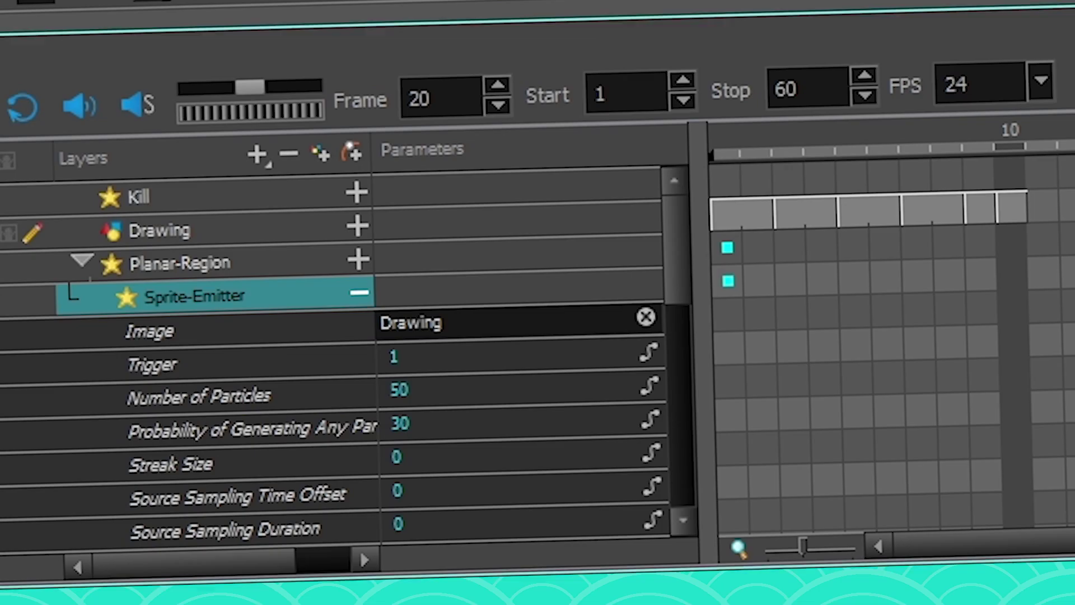
scroll(835, 286, down, 3)
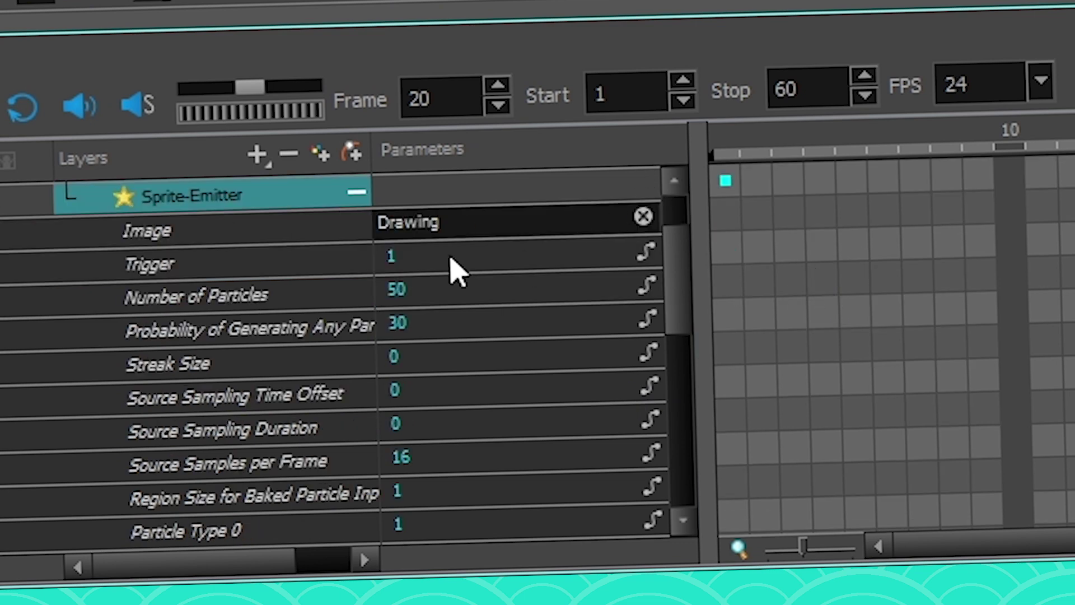
drag(679, 280, 667, 431)
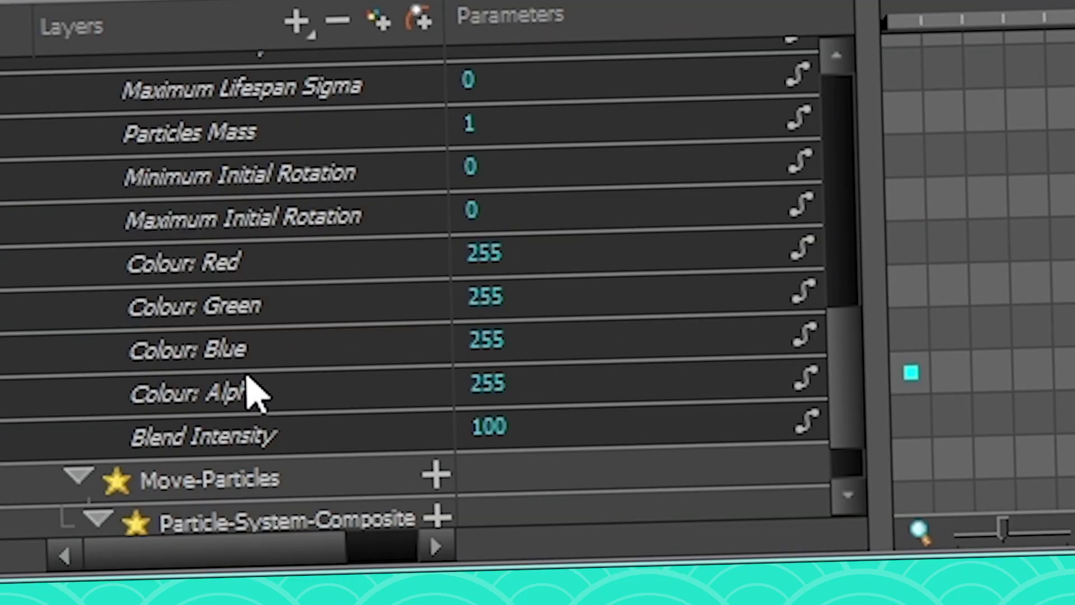
drag(907, 249, 907, 356)
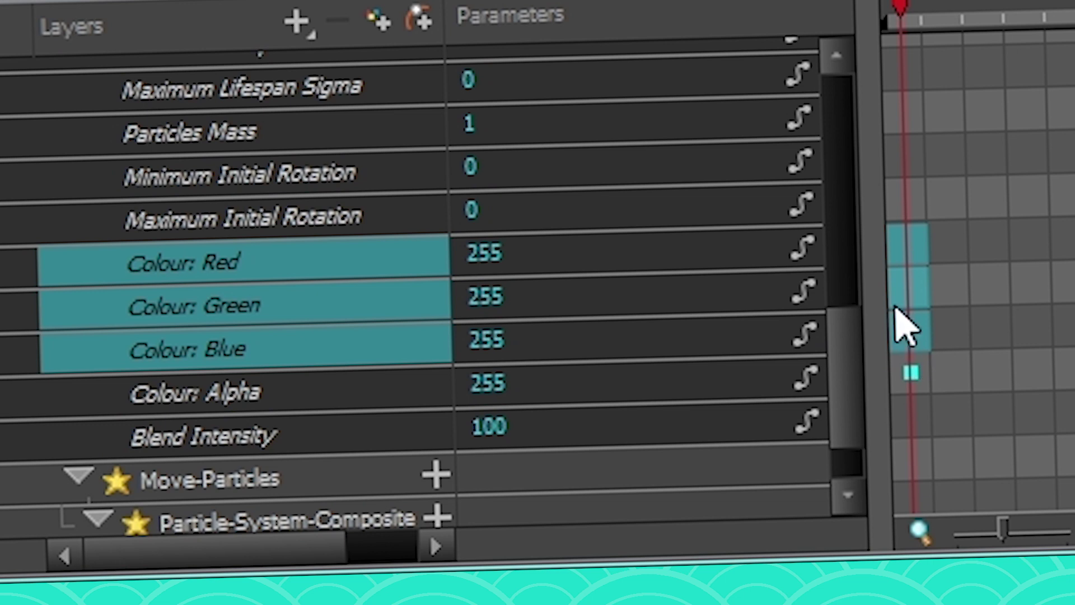
key(F6)
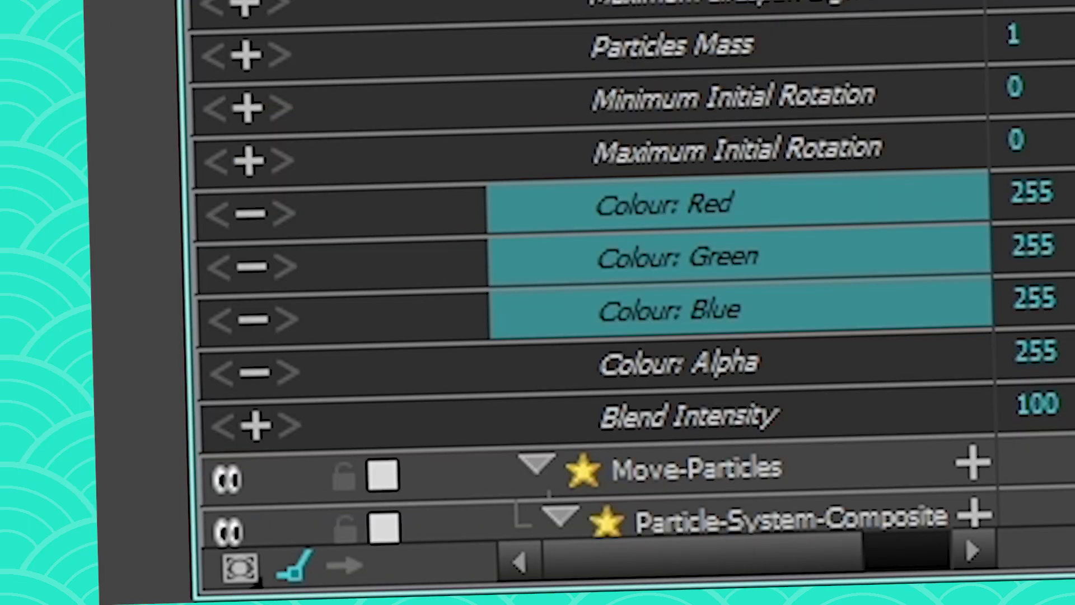
right_click(384, 574)
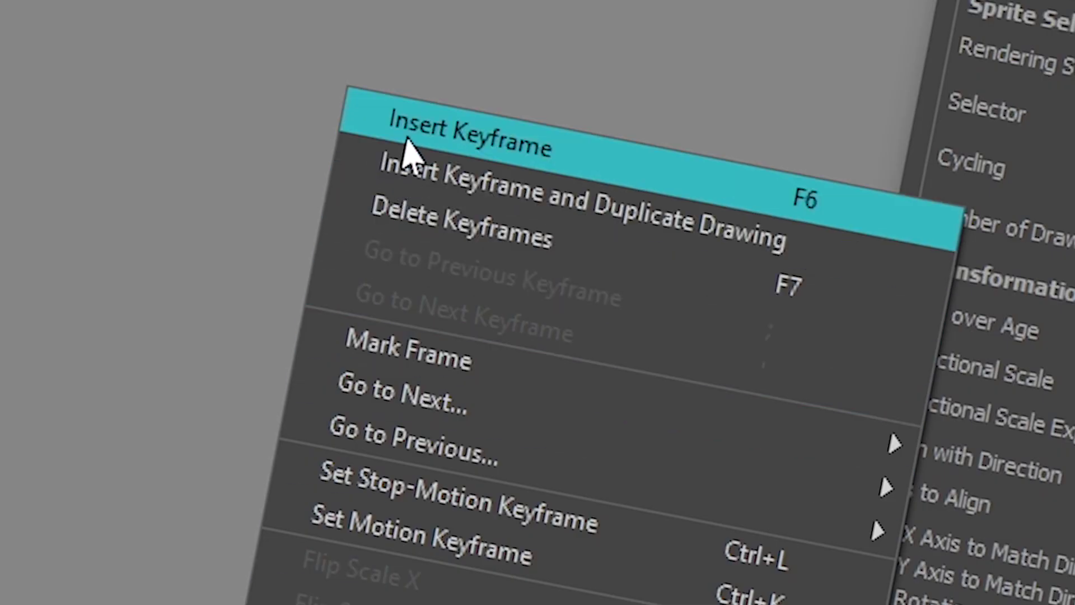
Insert keyframes on the Colour Red, Green, Blue and Alpha rows at frame 1 and frame 10
click(470, 137)
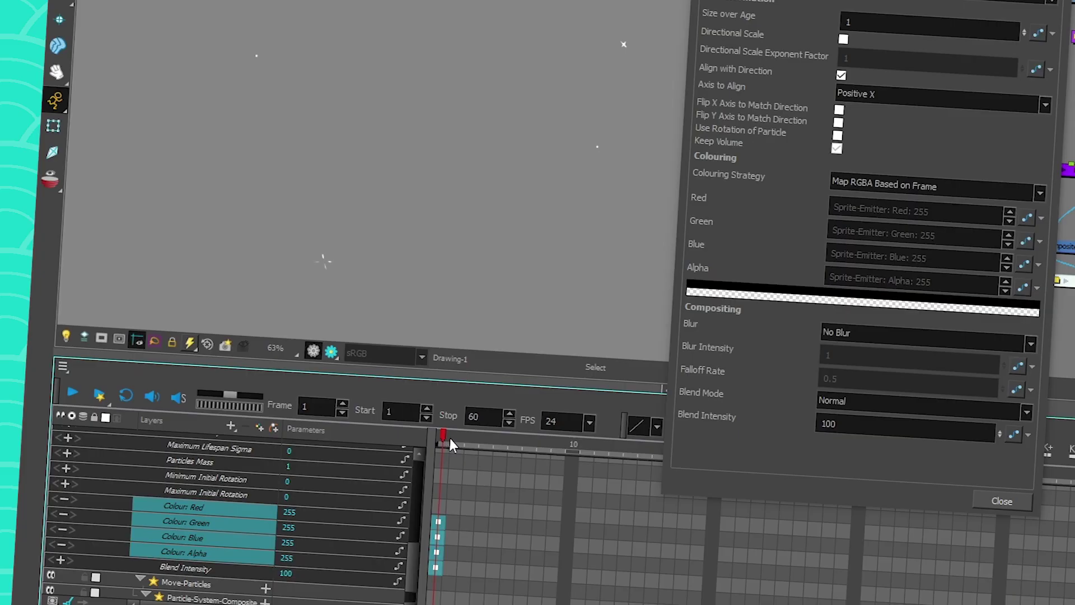
drag(449, 438, 625, 477)
click(571, 448)
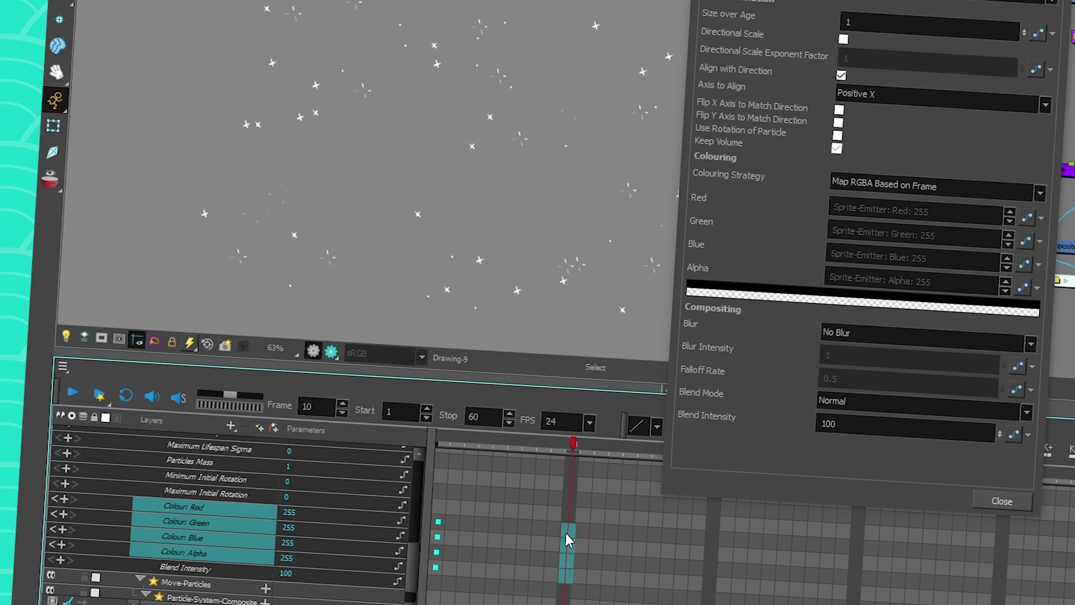
key(F6)
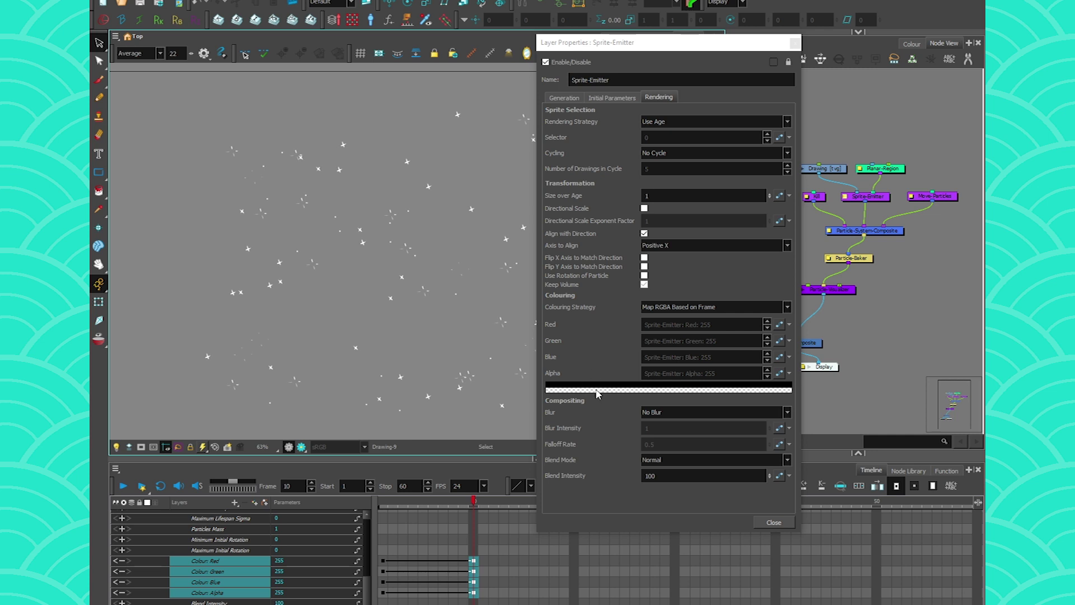
In the Colour Picker, set the sparkles to yellow (G240, B84) at frame 10 and pink (G110, B185) at frame 14
double_click(593, 387)
drag(469, 197, 593, 93)
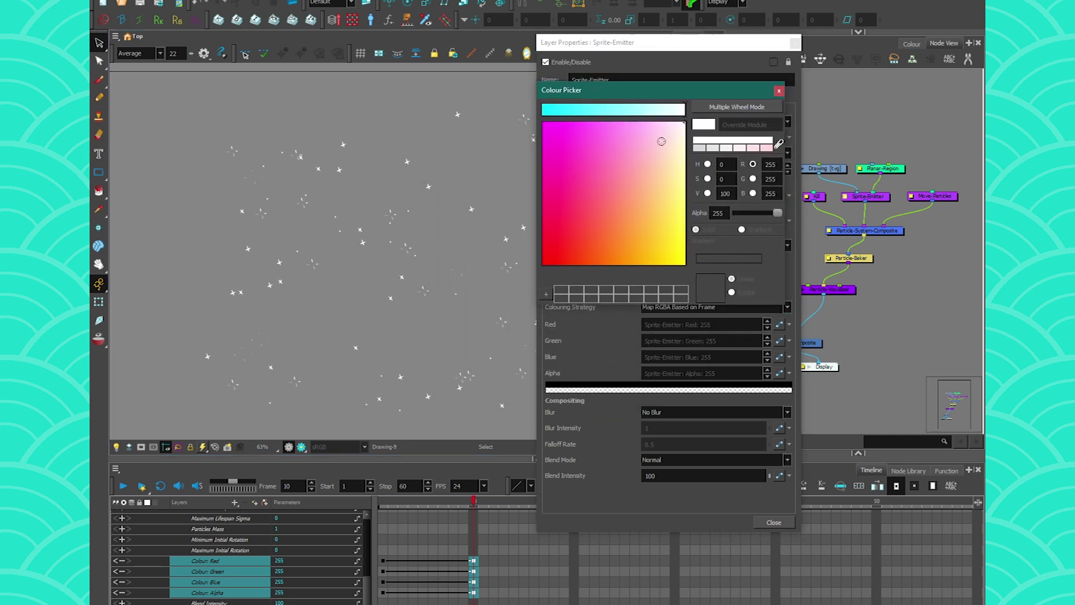
mouse_move(588, 164)
mouse_down()
mouse_move(630, 181)
mouse_move(651, 276)
mouse_move(560, 108)
mouse_move(566, 228)
mouse_move(593, 200)
mouse_up()
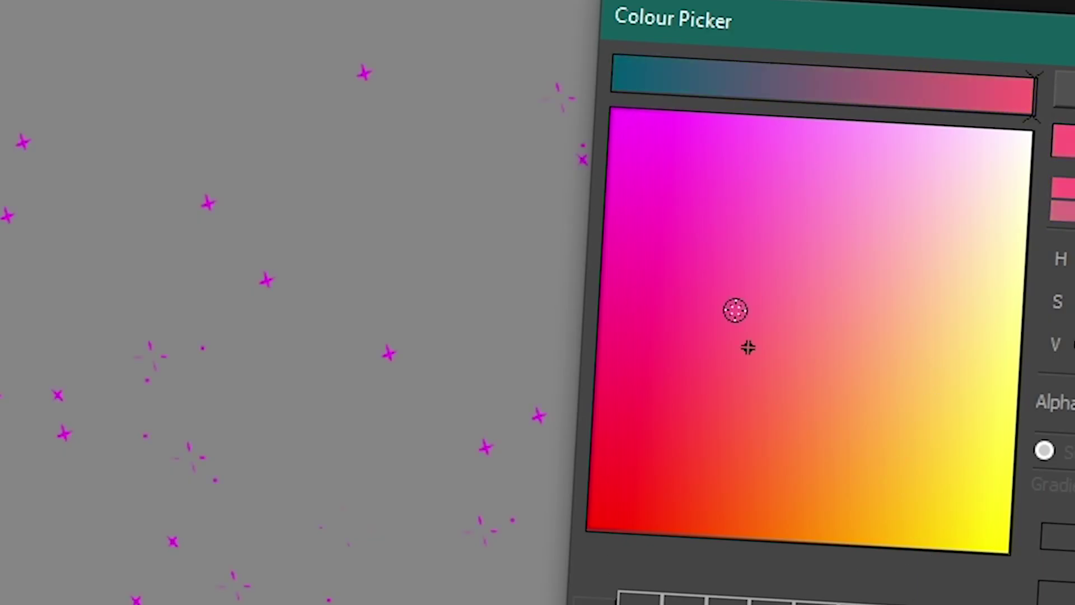
mouse_move(748, 348)
mouse_down()
mouse_move(957, 394)
mouse_move(984, 511)
mouse_up()
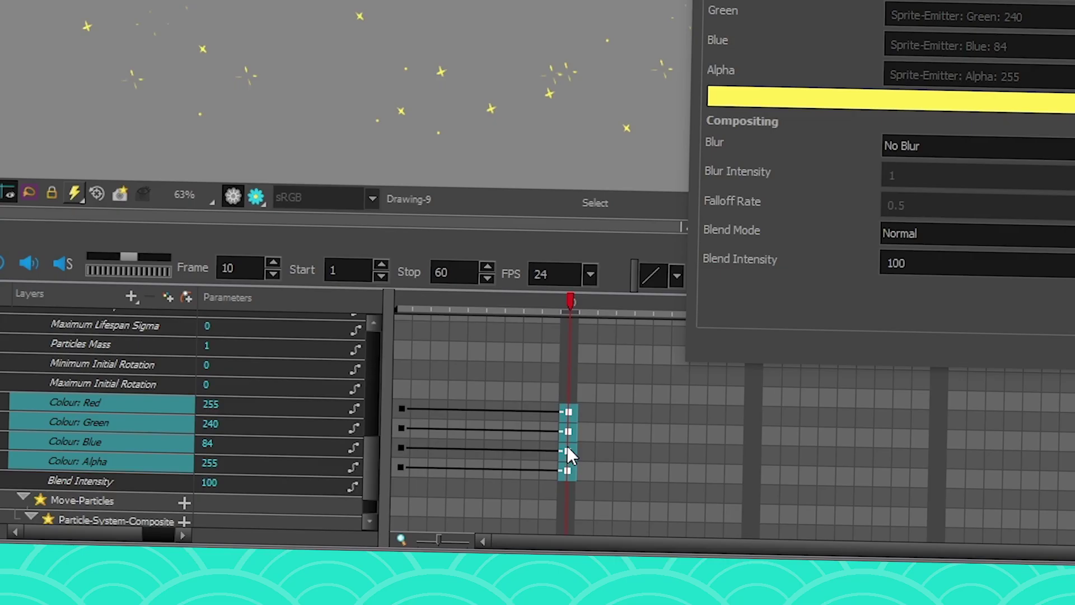
click(644, 308)
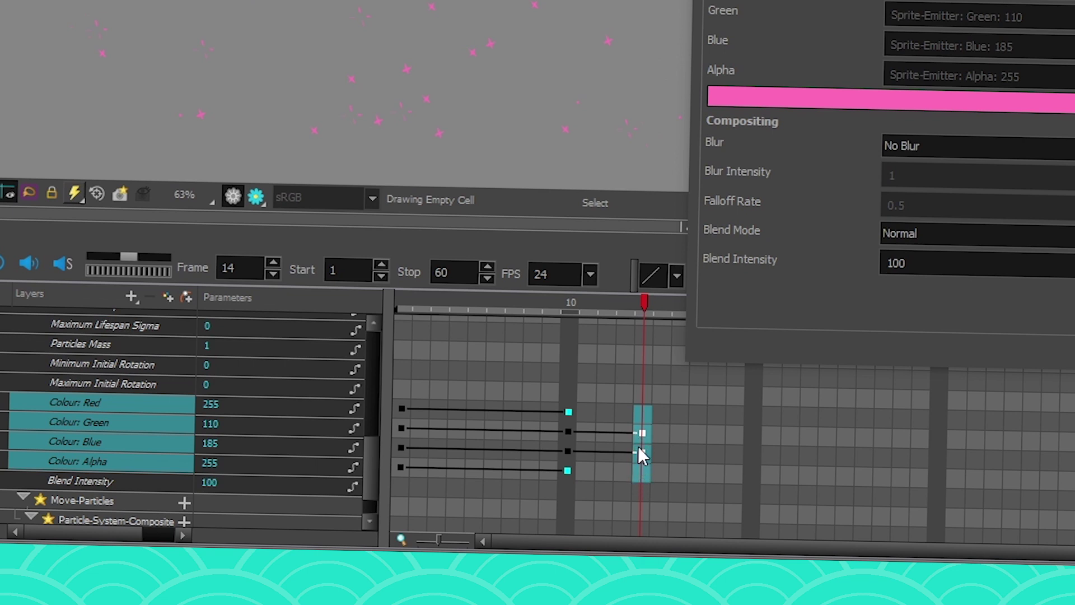
key(Return)
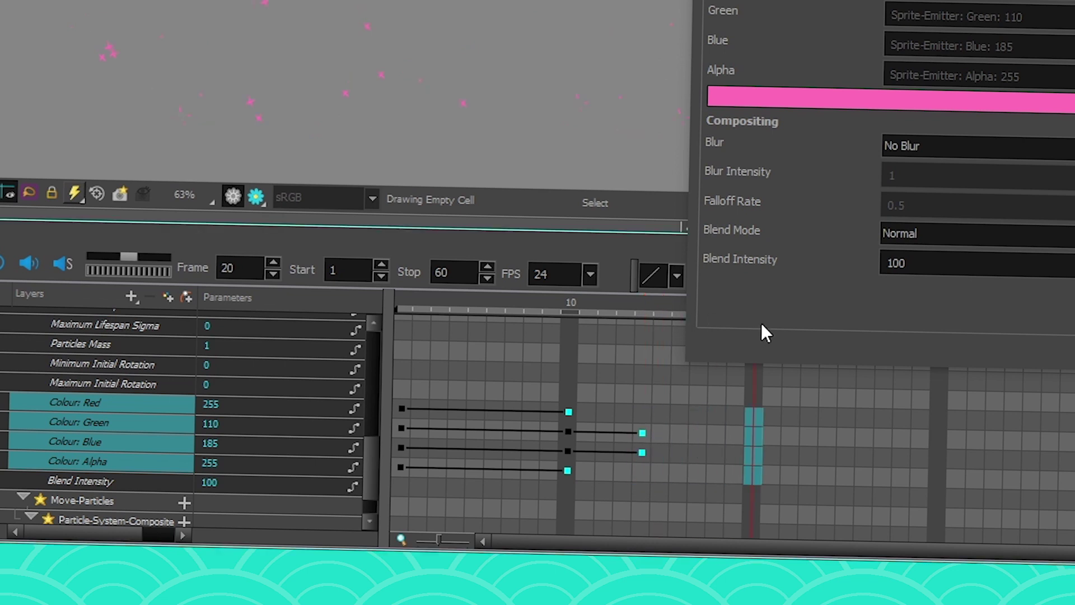
Pick a cyan sprite colour for a later keyframe, then scrub the timeline to preview the colour shifts
key(F6)
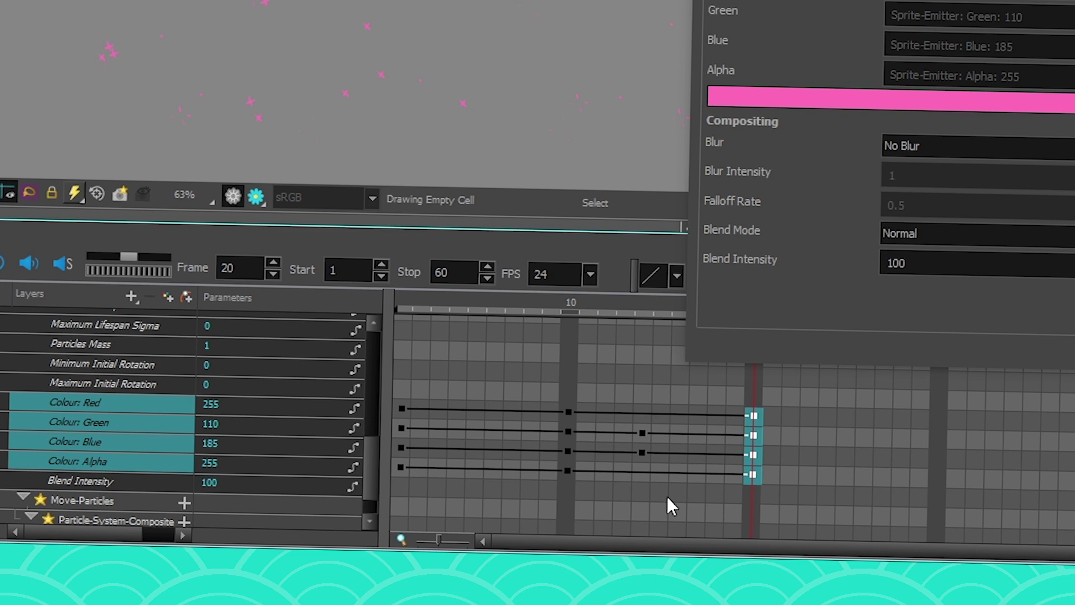
key(ctrl+z)
click(642, 450)
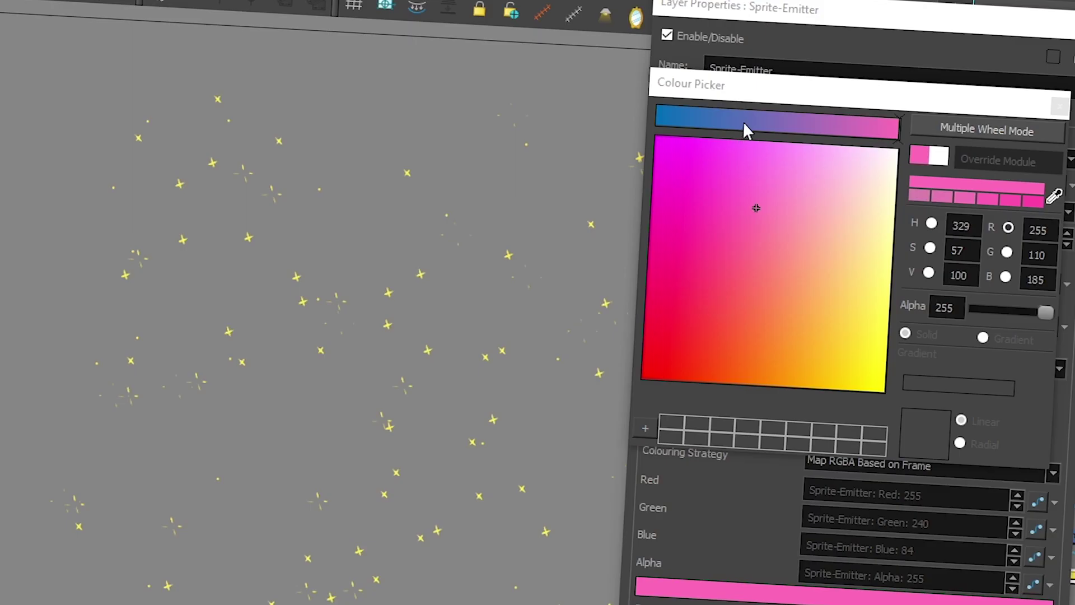
click(621, 111)
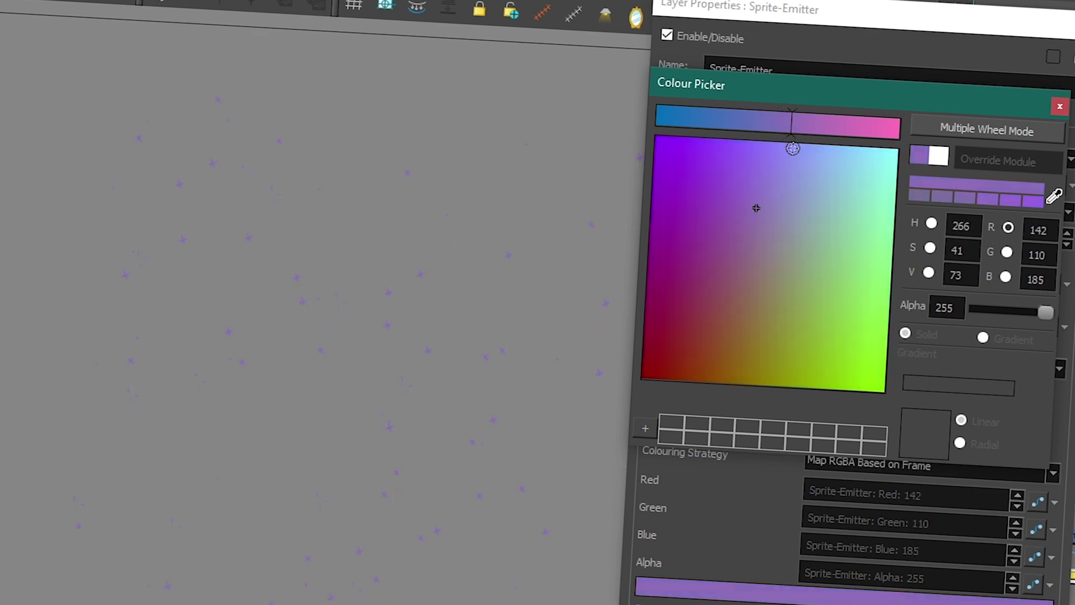
drag(756, 208, 871, 147)
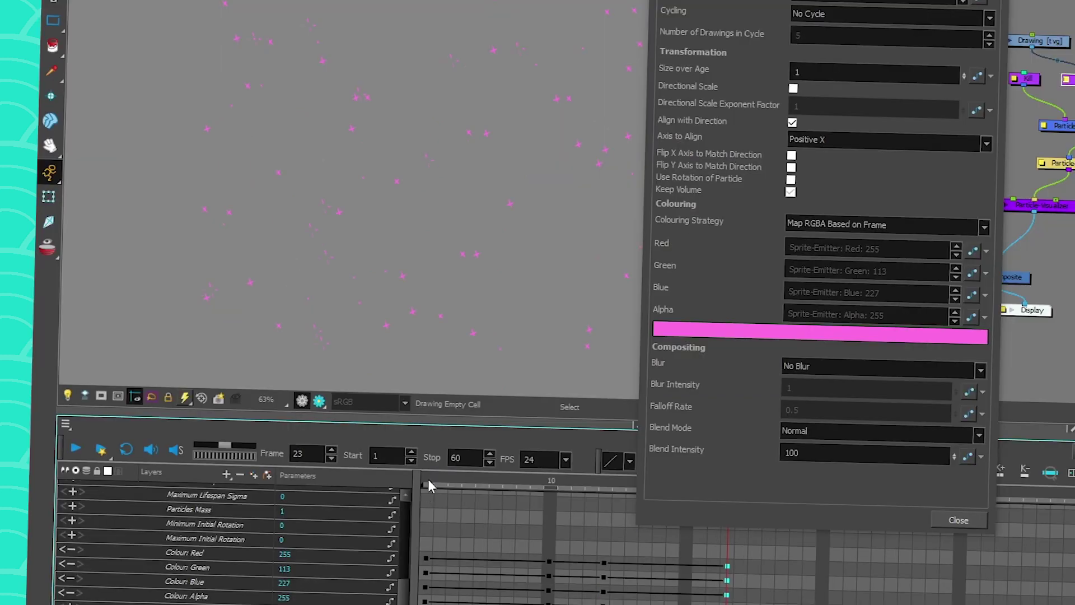
drag(428, 479, 797, 511)
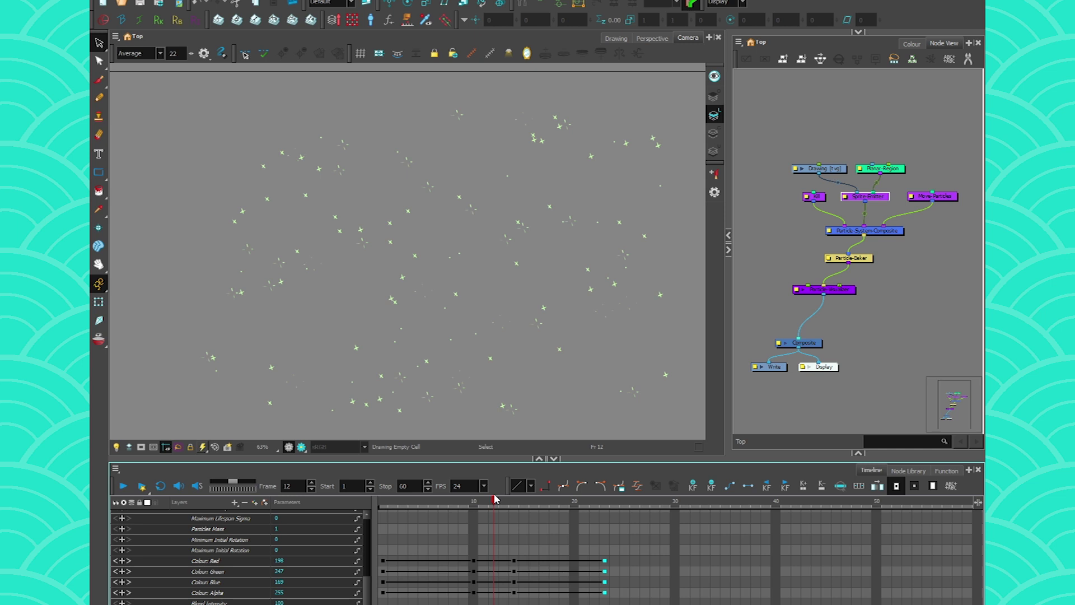
mouse_move(495, 499)
mouse_down()
mouse_move(414, 504)
mouse_move(589, 502)
mouse_move(412, 506)
mouse_move(509, 514)
mouse_up()
click(836, 251)
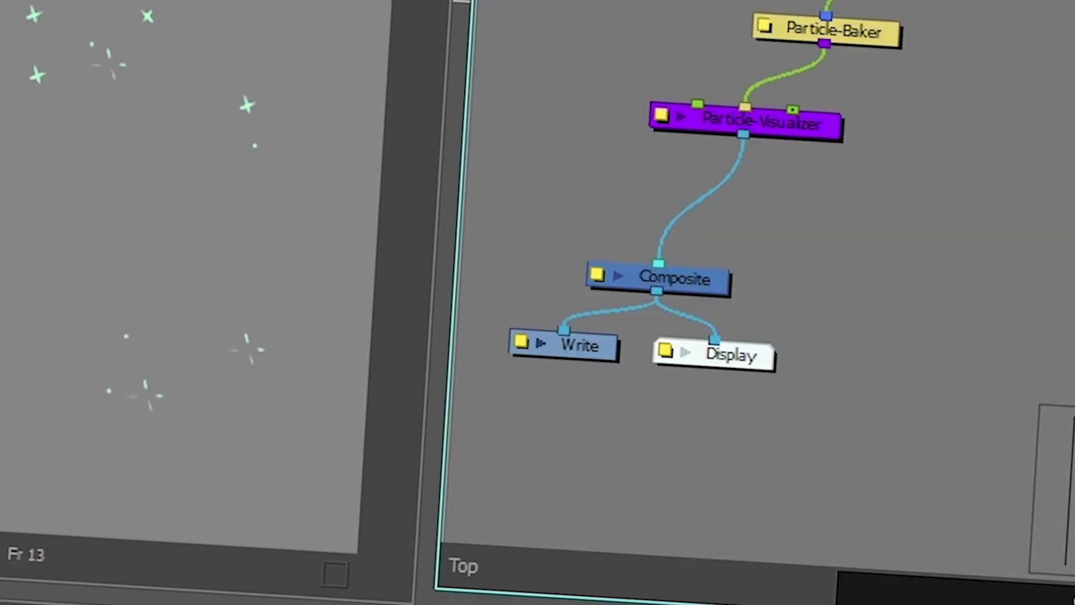
Switch the Sprite-Emitter's Colouring Strategy to Map RGBA Based on Age and close Layer Properties
click(846, 196)
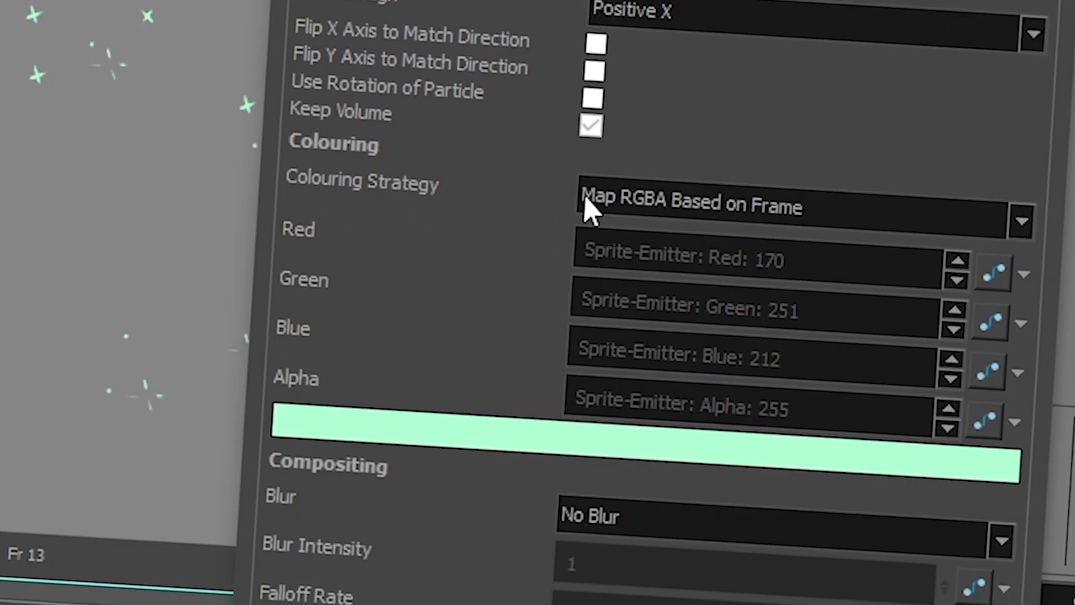
click(747, 209)
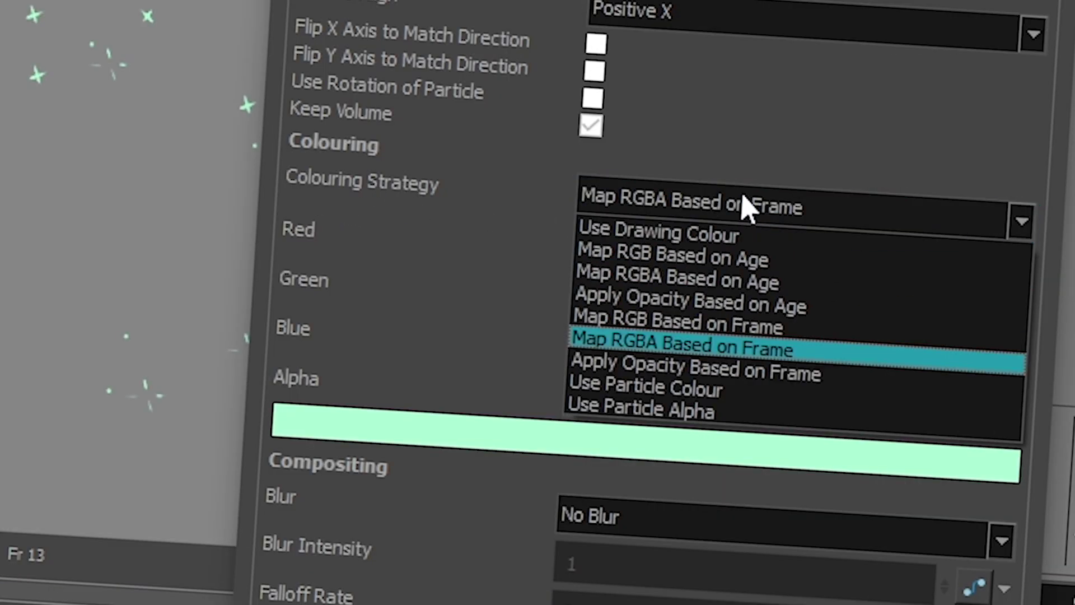
click(634, 286)
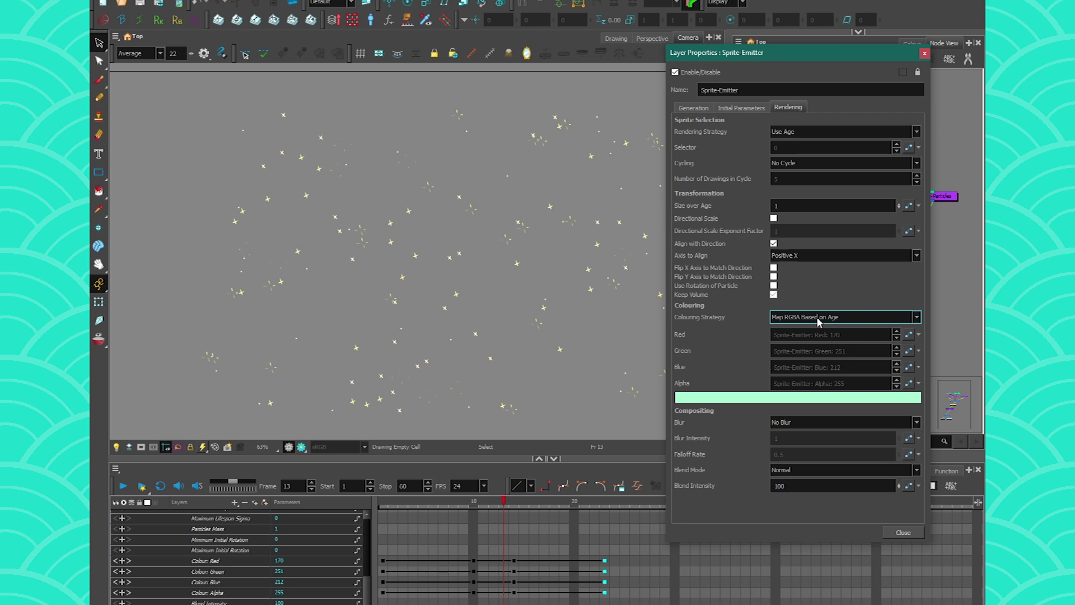
click(895, 533)
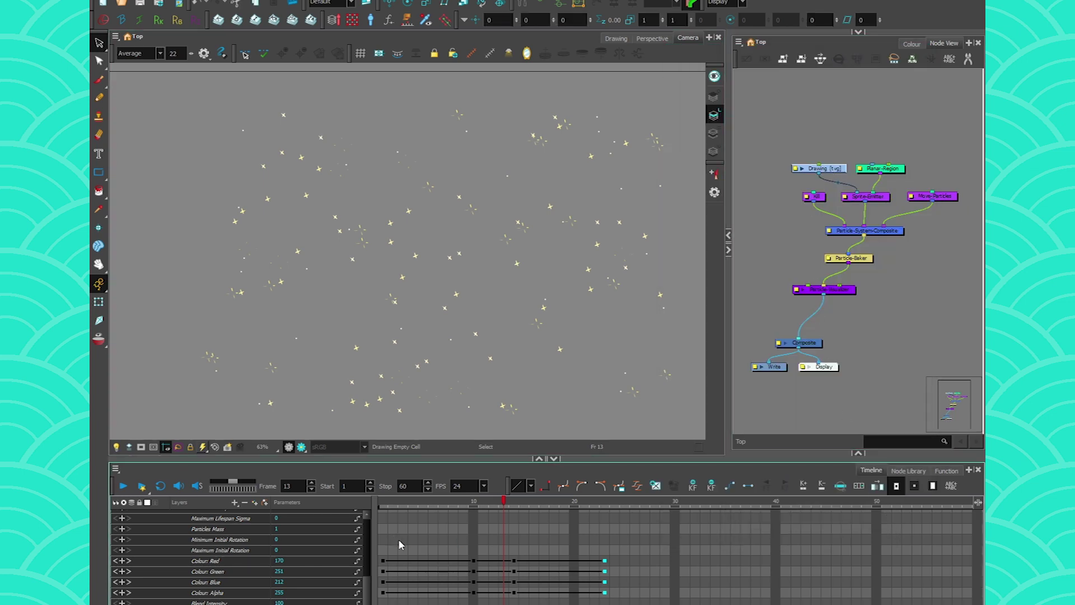
scroll(400, 544, up, 5)
click(474, 510)
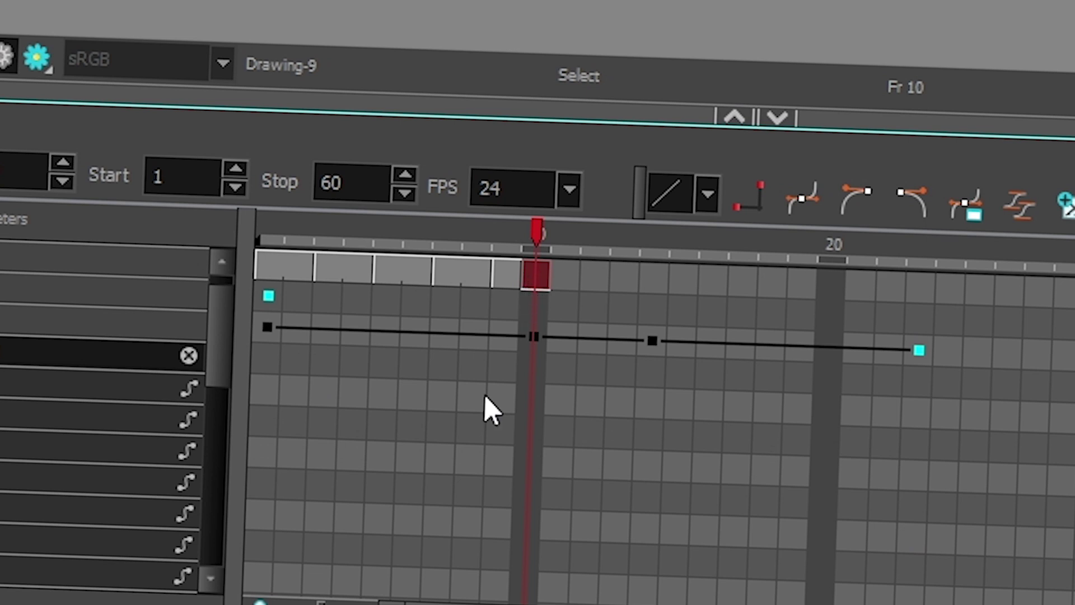
Move the colour keyframe columns from frames 10, 14 and the last key to frames 3, 5 and 8
drag(221, 338, 230, 506)
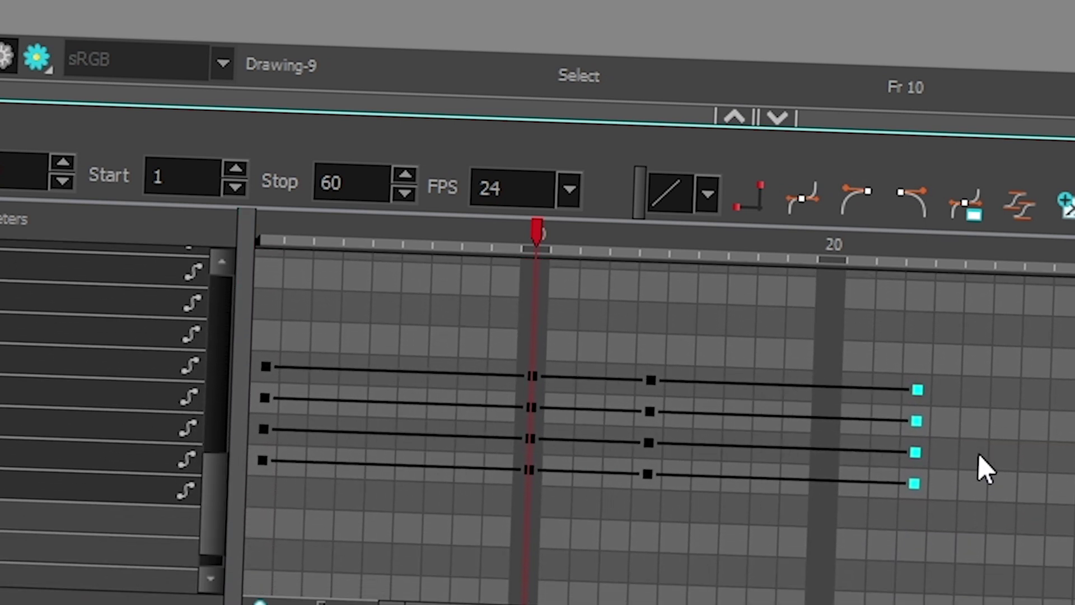
drag(516, 381, 313, 462)
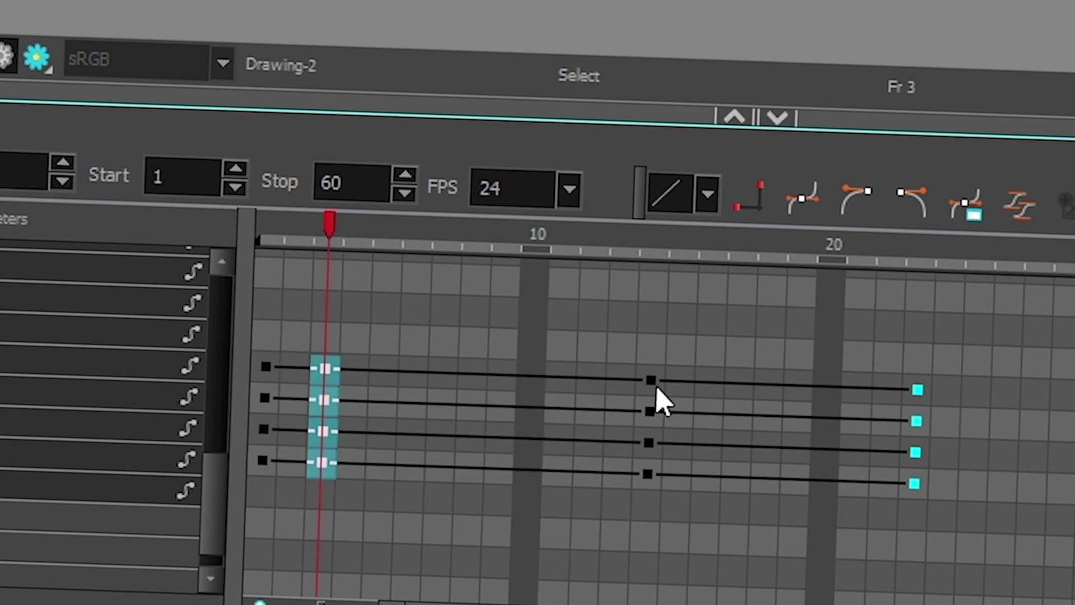
drag(655, 385, 392, 465)
drag(901, 375, 470, 458)
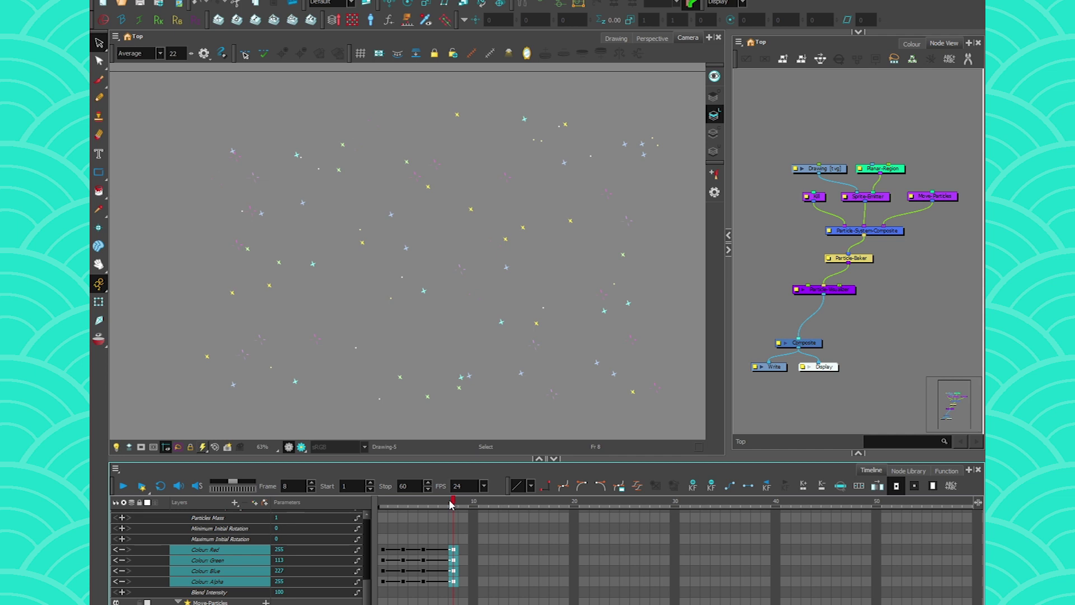
drag(255, 353, 275, 476)
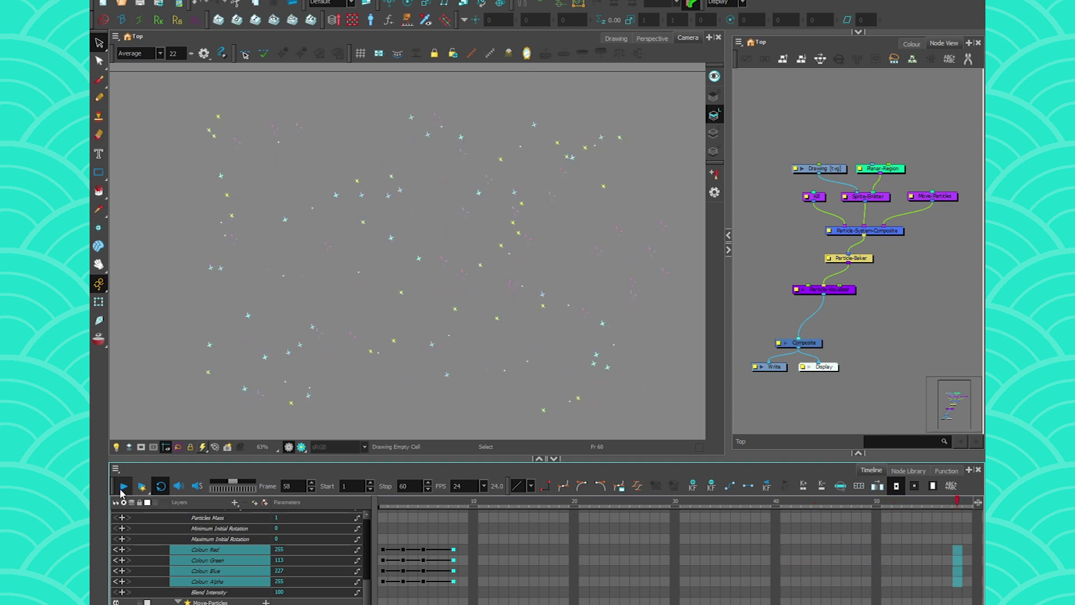
Stop playback and reopen the Sprite-Emitter node's Layer Properties
click(122, 487)
click(787, 250)
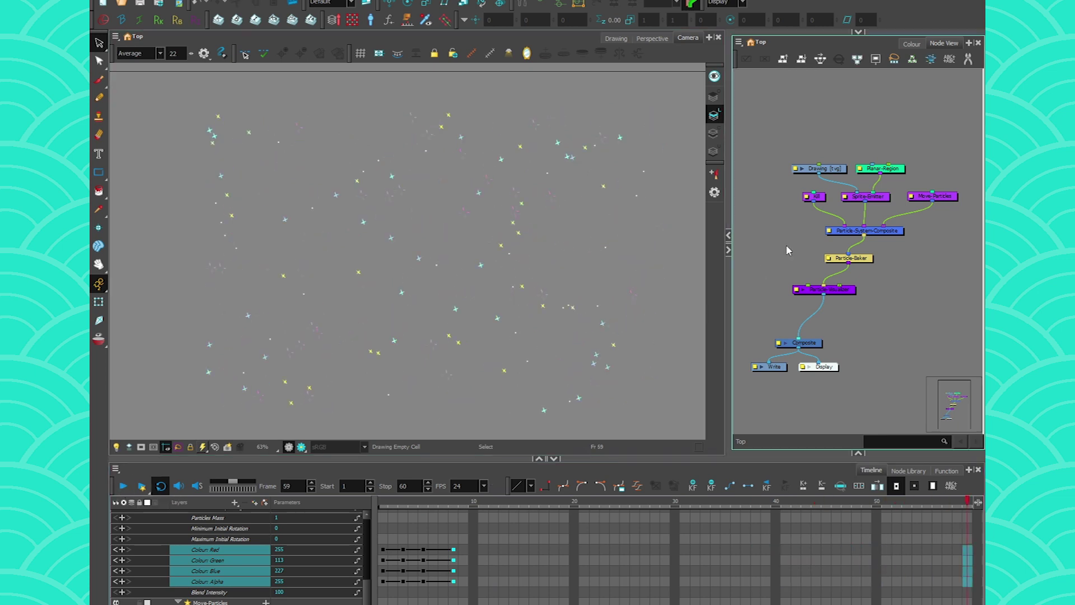
double_click(847, 198)
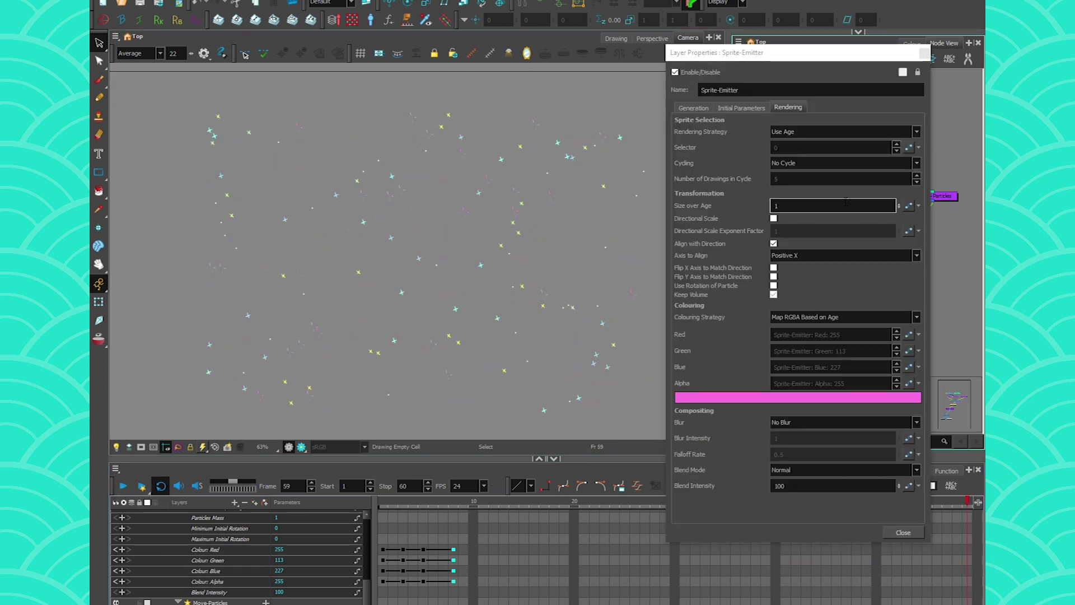